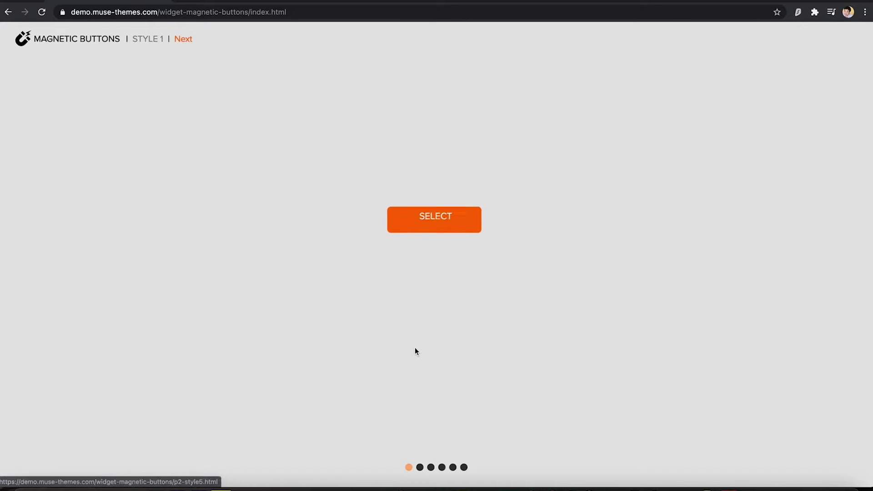
- View the Style 2 and Style 3 demos of the magnetic buttons
left_click(420, 467)
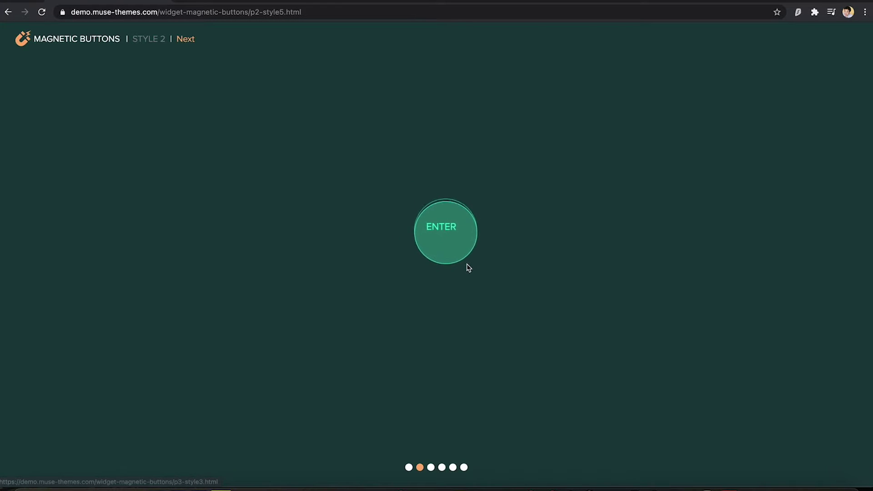
left_click(431, 467)
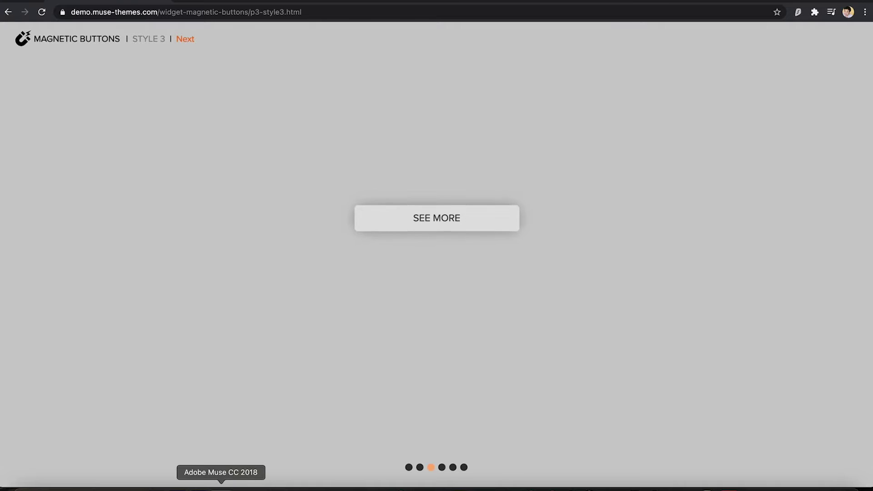
- Switch to Adobe Muse and place the Magnetic Buttons widget from the library below the body paragraph at X 640, Y 1810
left_click(221, 489)
scroll(300, 254, "down", 1)
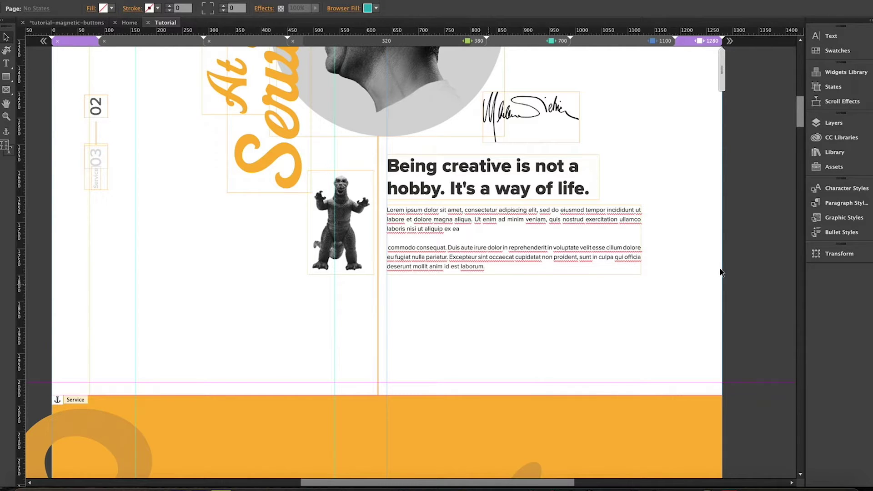
left_click(835, 152)
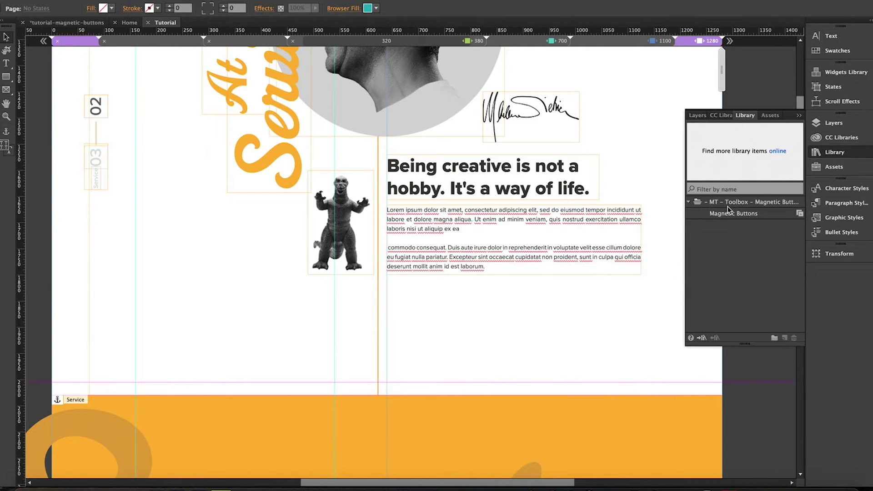
left_click_drag(734, 213, 400, 286)
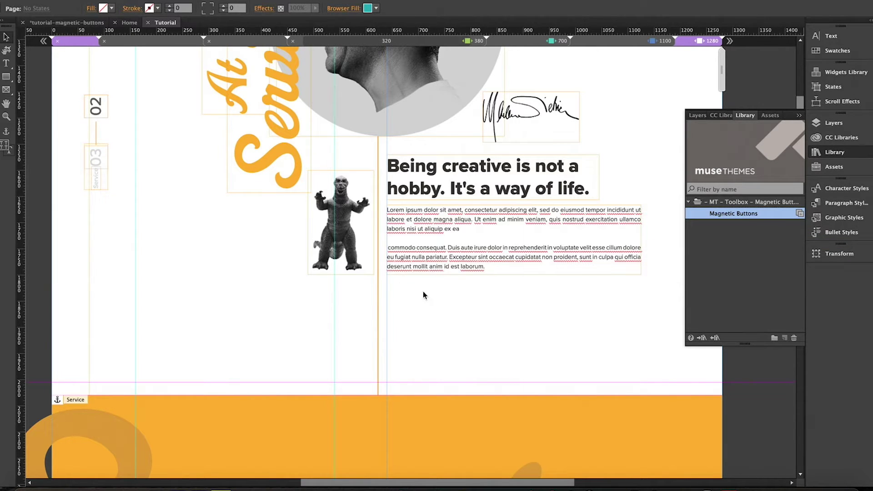
left_click(455, 296)
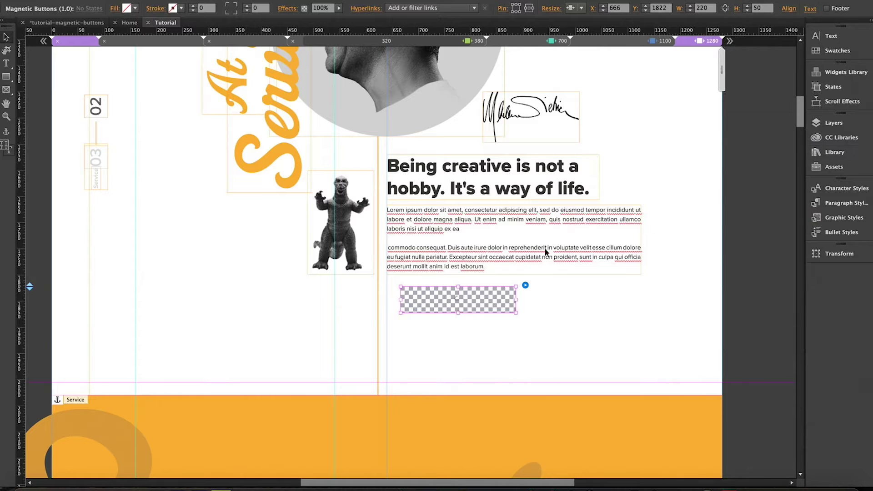
left_click_drag(478, 302, 466, 297)
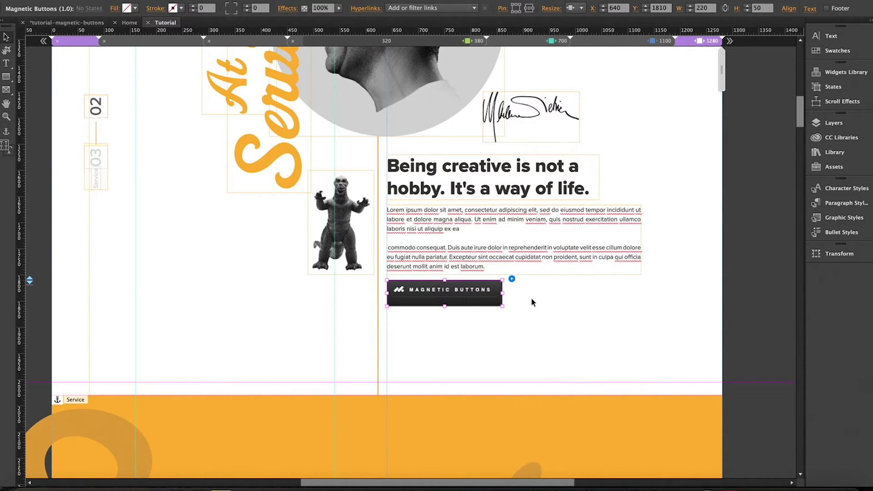
- Preview the Tutorial page in the browser and inspect the magnetic button below the paragraph
scroll(533, 302, "right", 5)
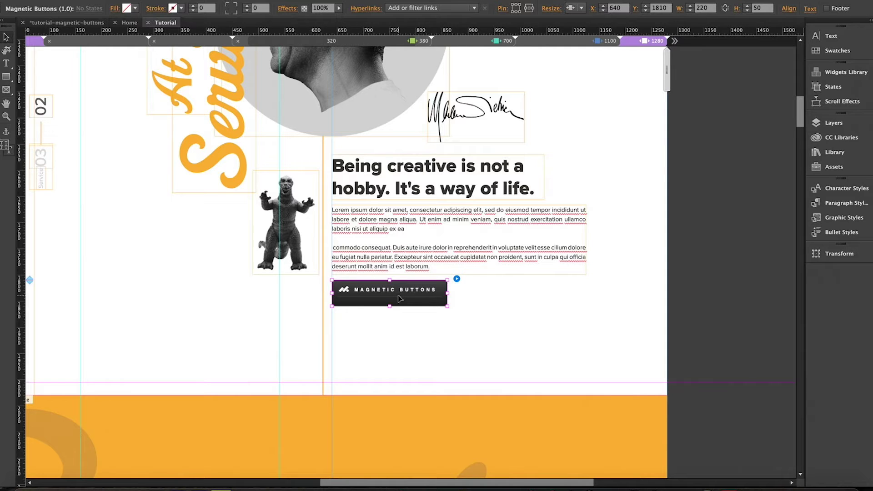
left_click(496, 288)
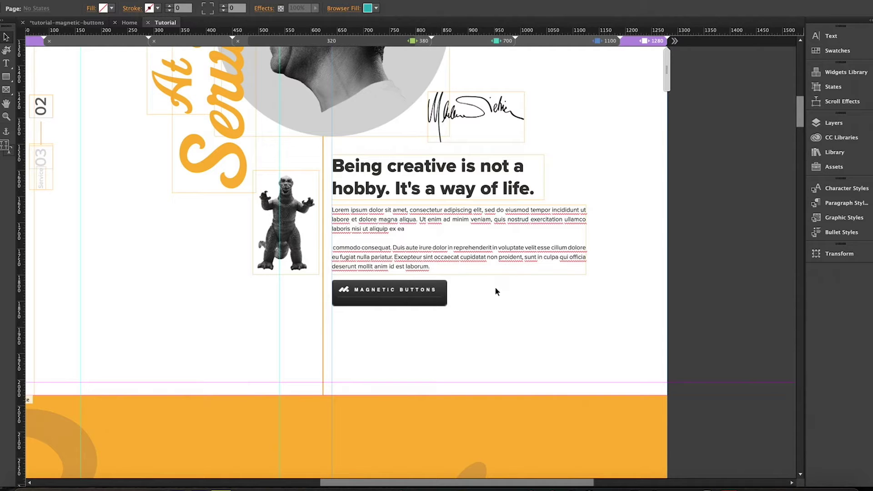
key("super+shift+e")
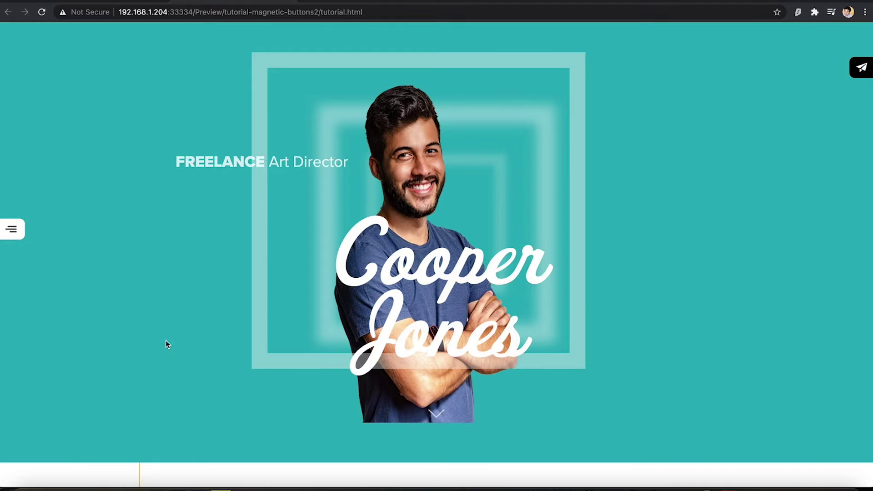
scroll(171, 336, "down", 10)
scroll(170, 336, "up", 5)
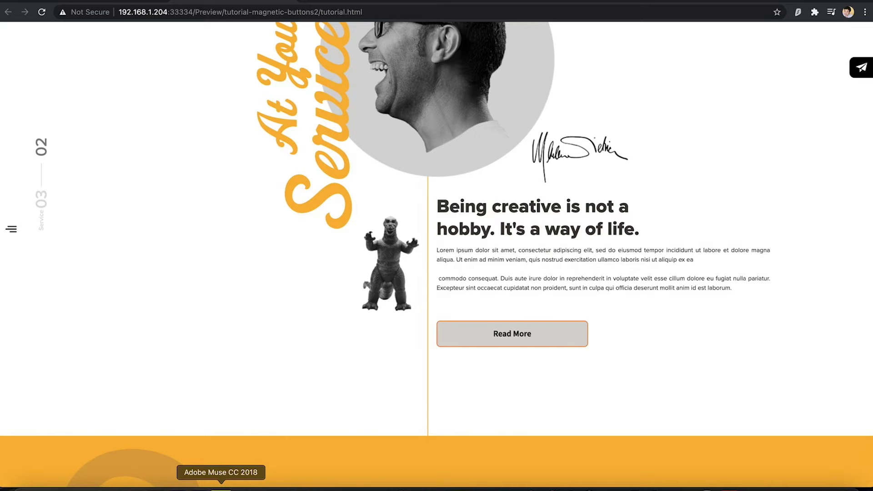
- Return to Adobe Muse, open the Magnetic Buttons widget's options and keep Button 1 as the button style
left_click(221, 489)
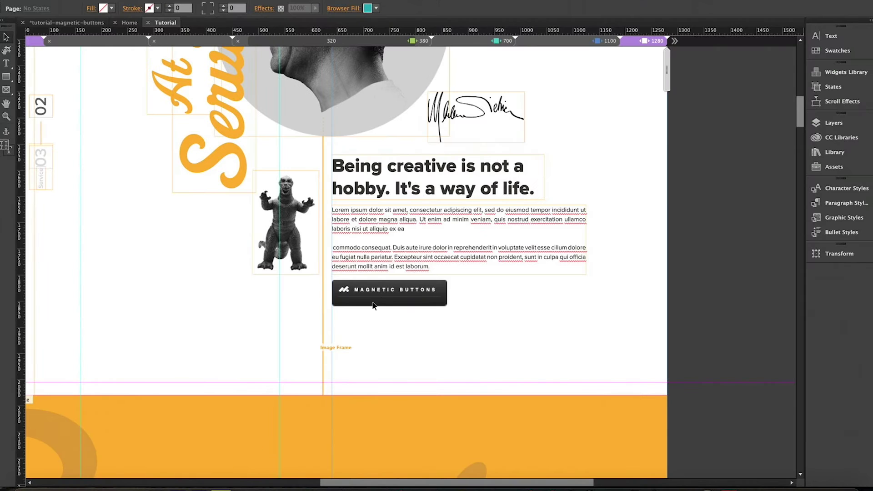
left_click(388, 302)
left_click(457, 279)
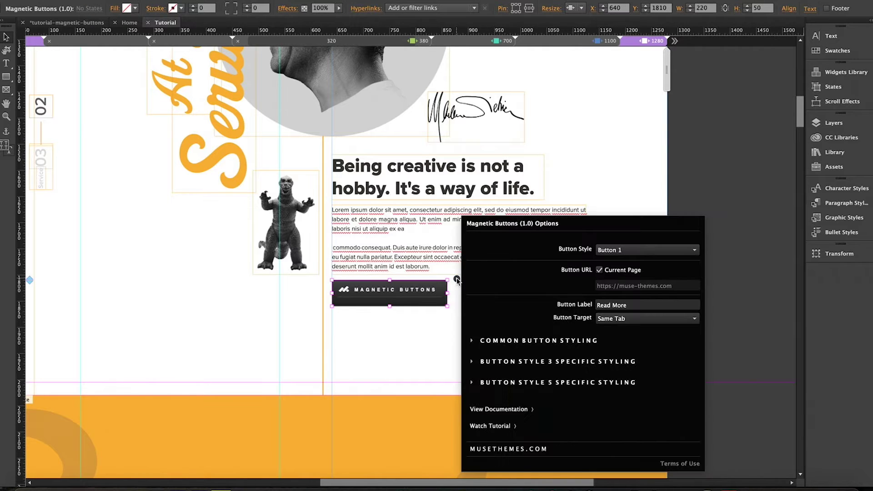
left_click(599, 252)
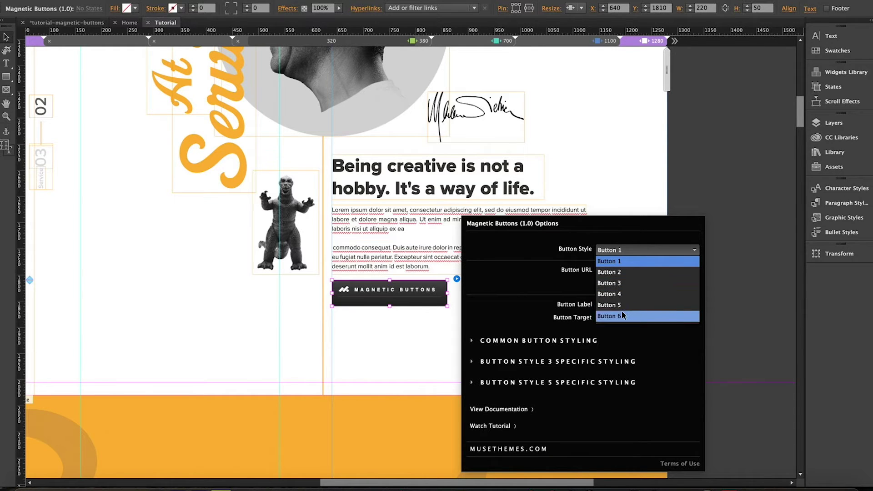
left_click(622, 240)
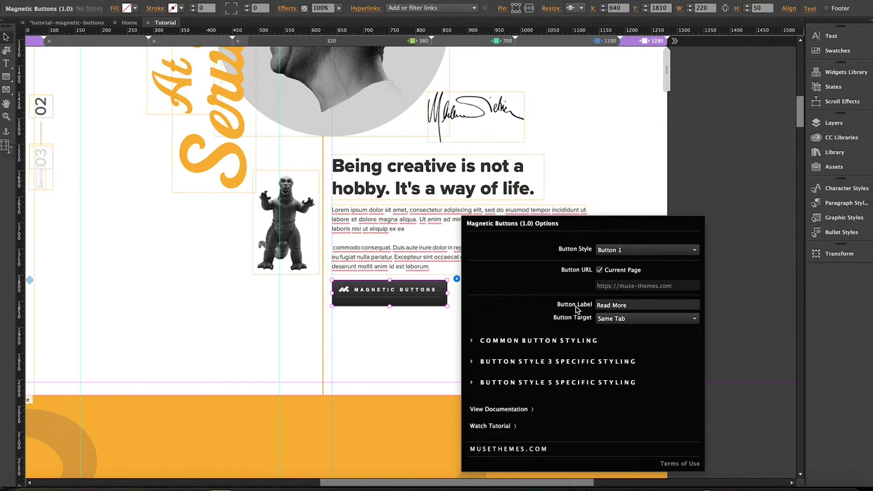
- Set the button label to "View Portfolio" and keep Same Tab as the button target
left_click_drag(627, 306, 591, 307)
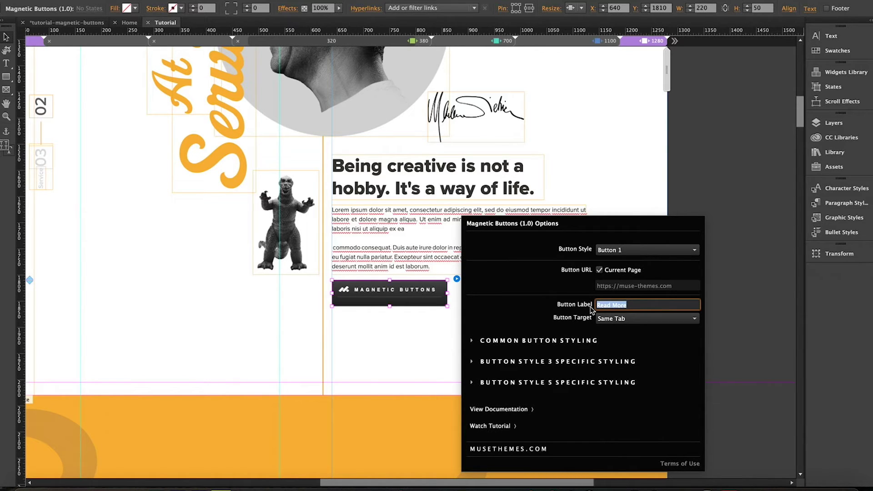
type("View Portfolio")
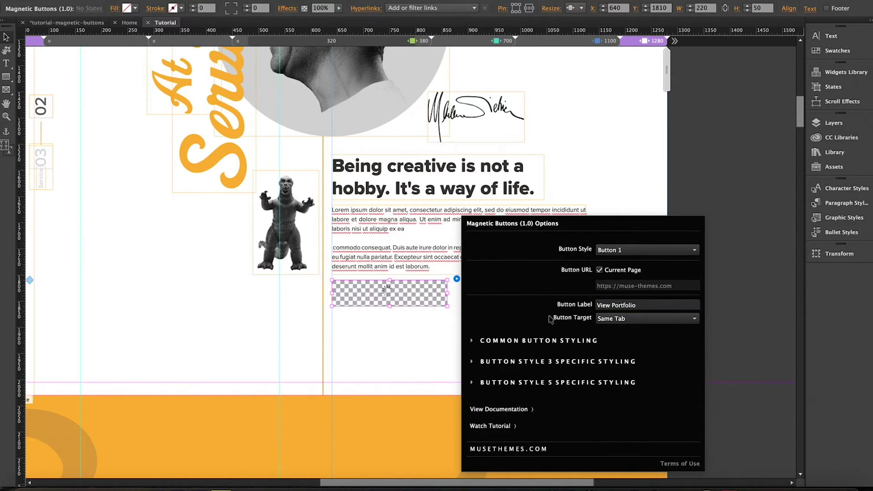
left_click(623, 319)
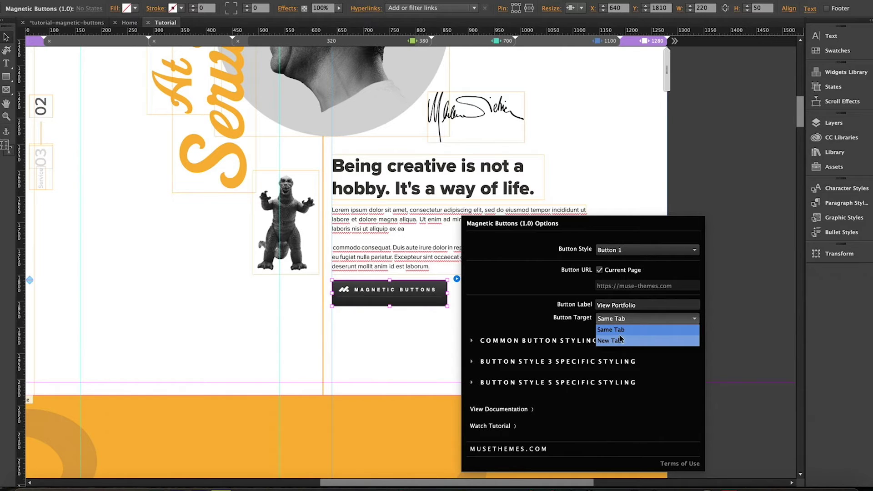
left_click(639, 327)
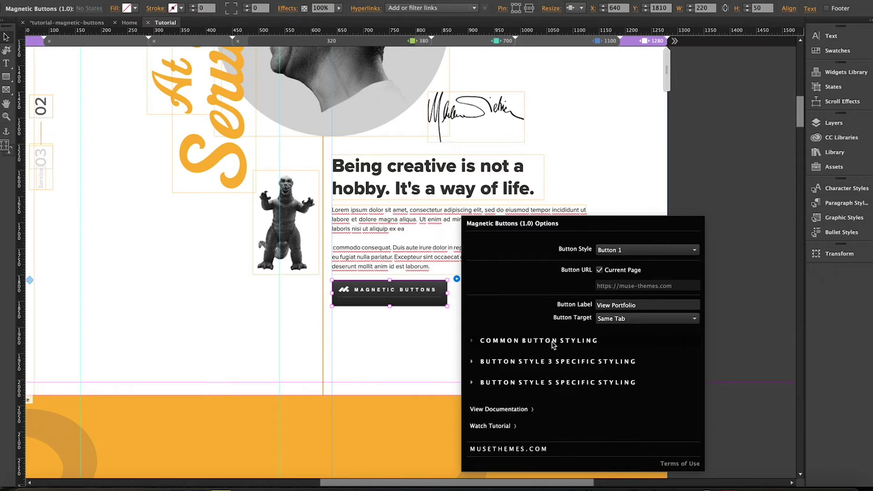
- In the common button styling, set the hover font color to black (000000) and the font size to 17 px
left_click(537, 344)
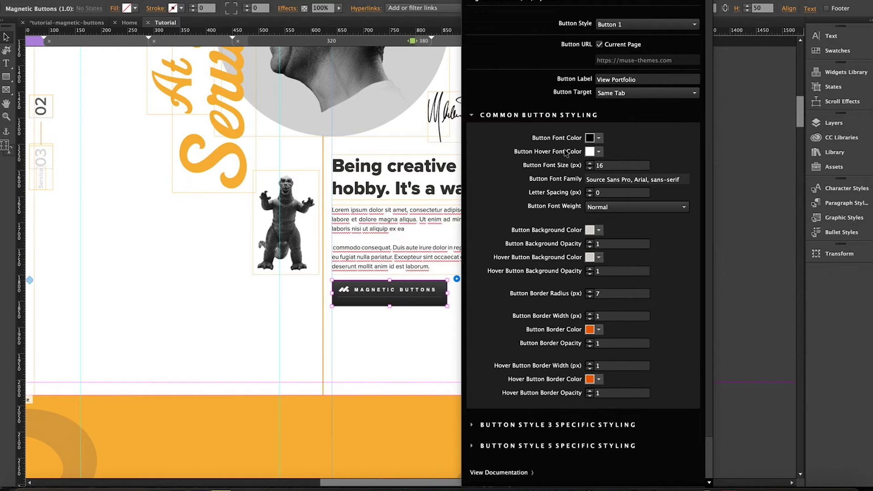
left_click(590, 152)
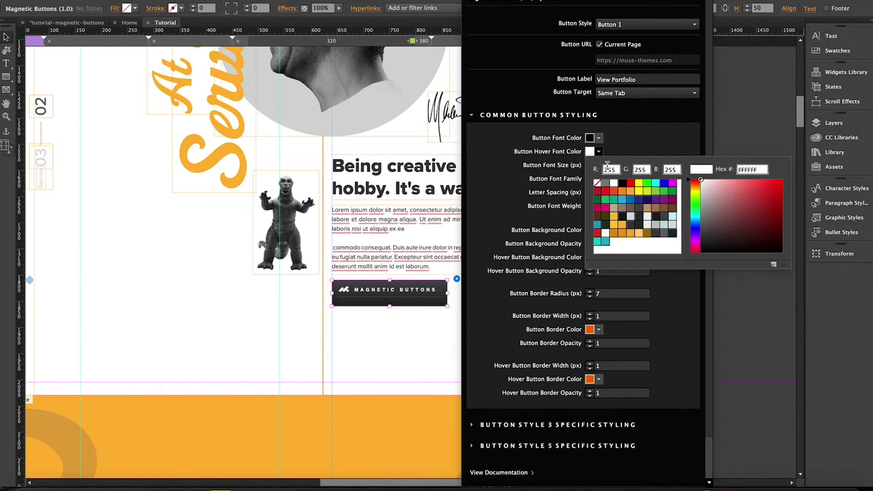
left_click(623, 183)
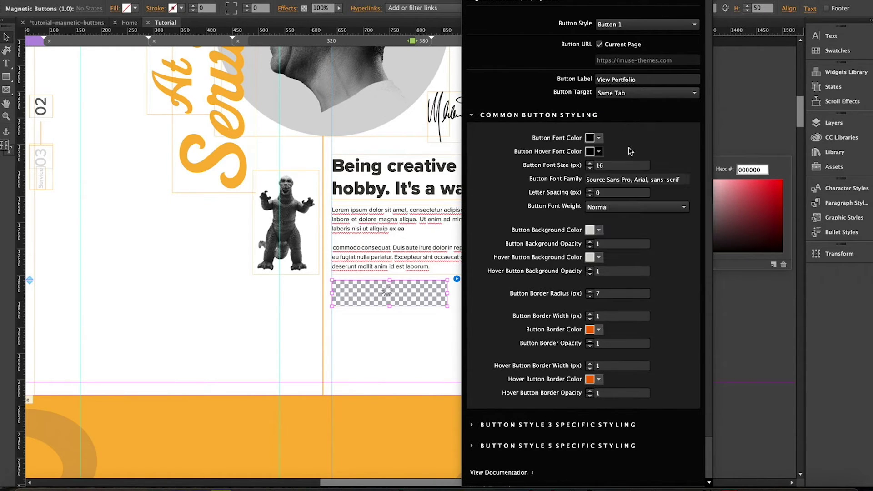
double_click(613, 165)
type("17")
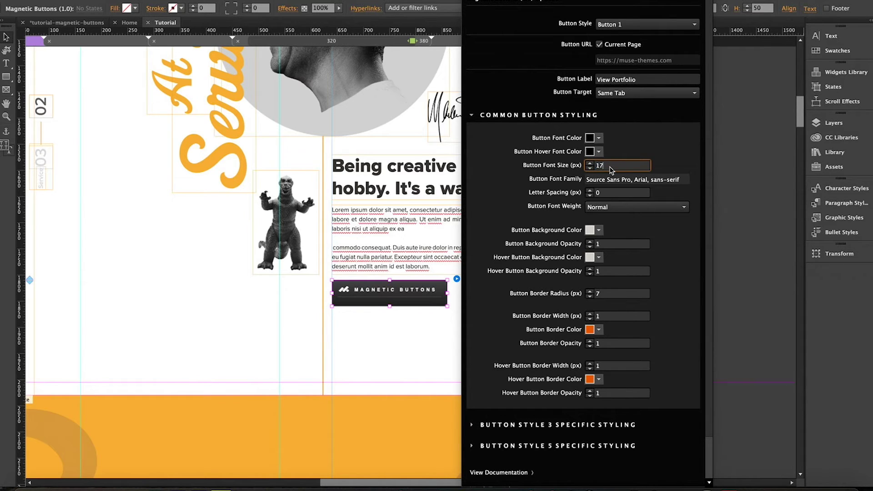
- Set the button font family to proxima-nova
triple_click(614, 182)
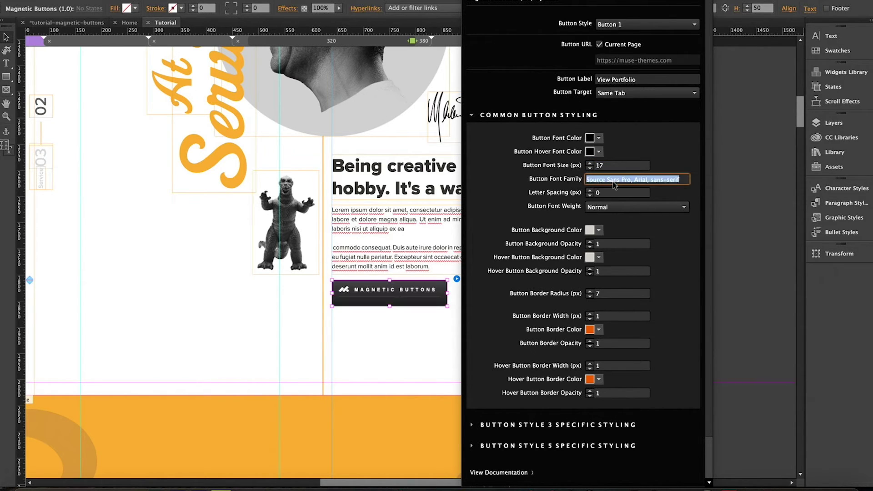
type("pro")
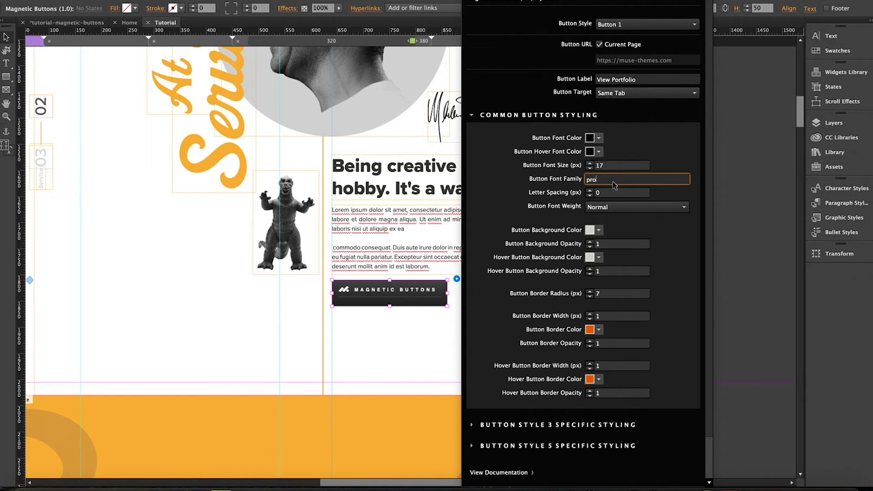
type("xima-nova")
key("Return")
- Set the button's letter spacing to 1 px and its font weight to Bold
left_click(606, 196)
type("1")
key("Return")
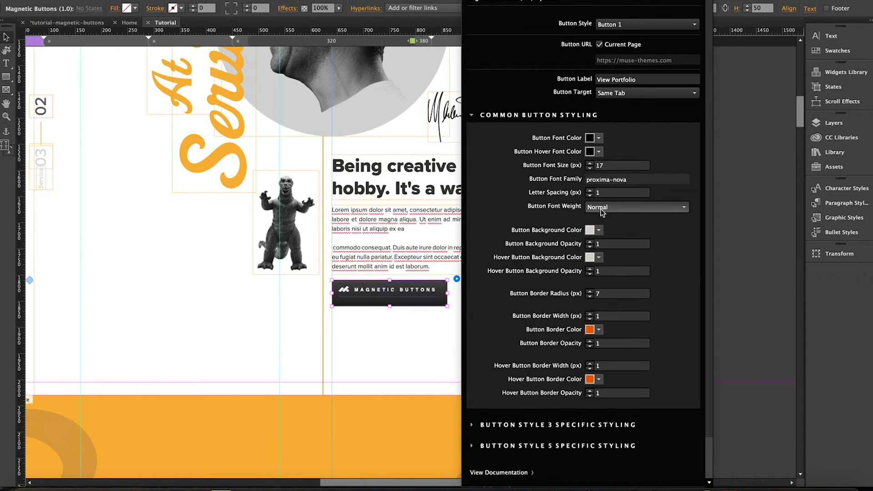
left_click(600, 207)
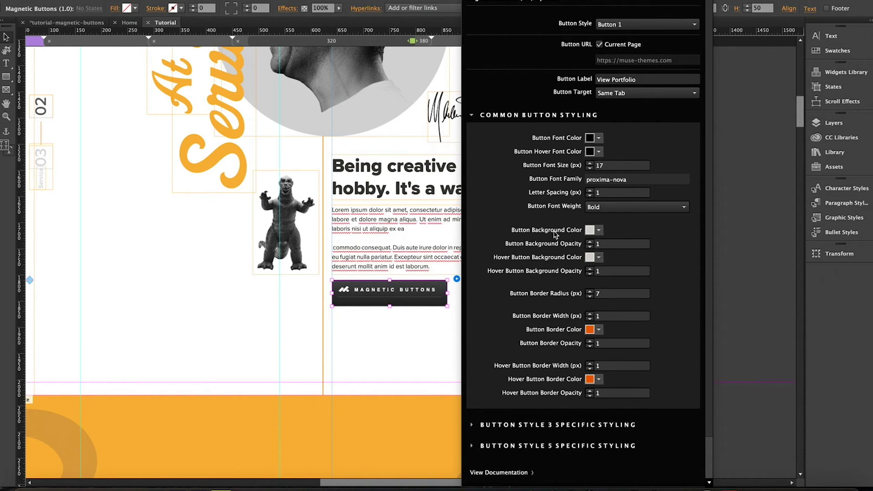
- Set the button background color to hex FEB633 and copy that color code
left_click(600, 231)
left_click(750, 249)
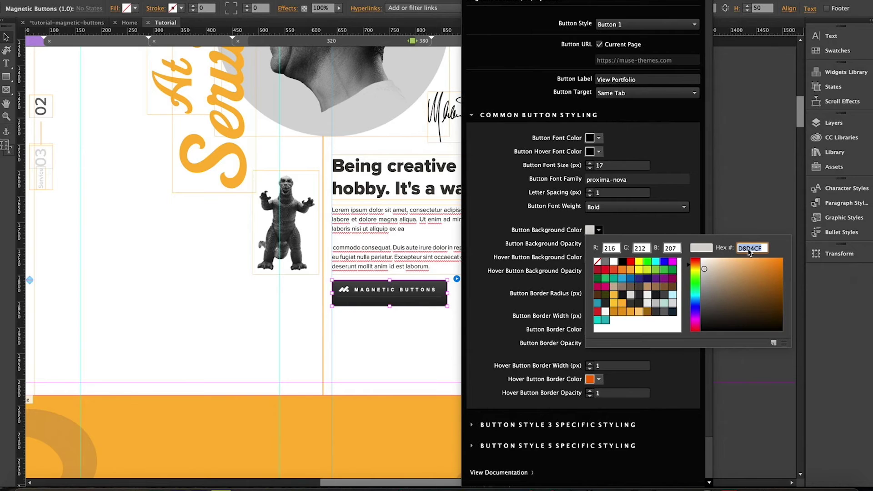
type("FEB")
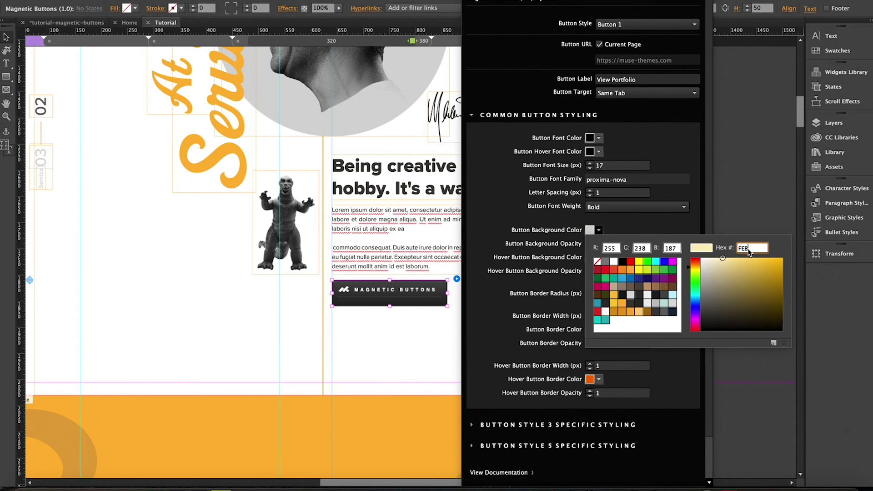
type("633")
key("Return")
key("super+c")
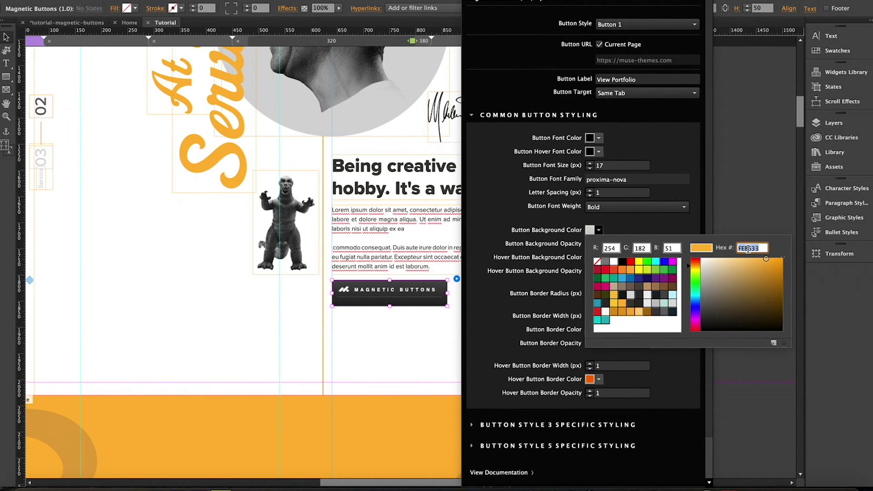
- Set the hover button background color to the copied hex value FEB633
left_click(598, 258)
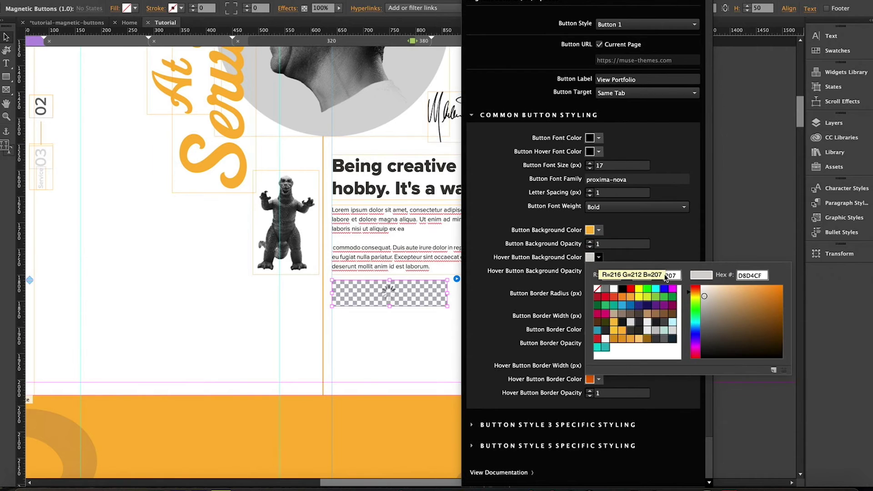
double_click(752, 275)
key("super+v")
key("Return")
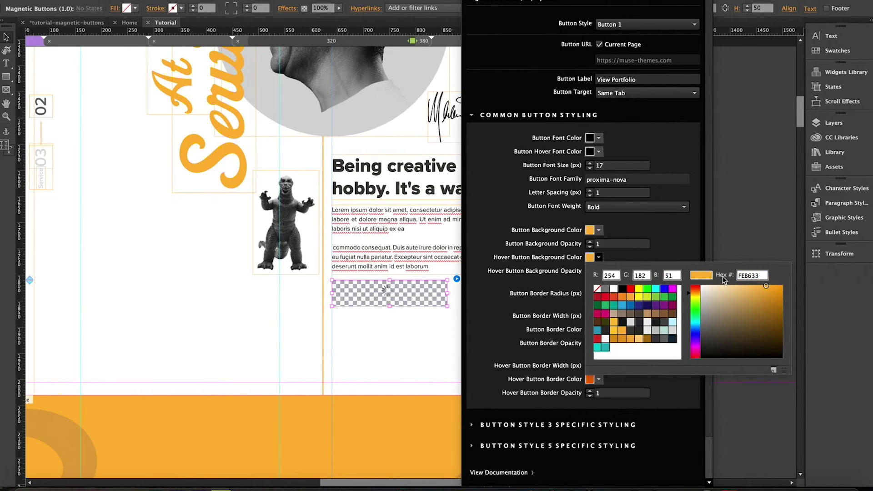
- Set both the button border width and the hover button border width to 0 px
left_click(607, 316)
left_click(608, 316)
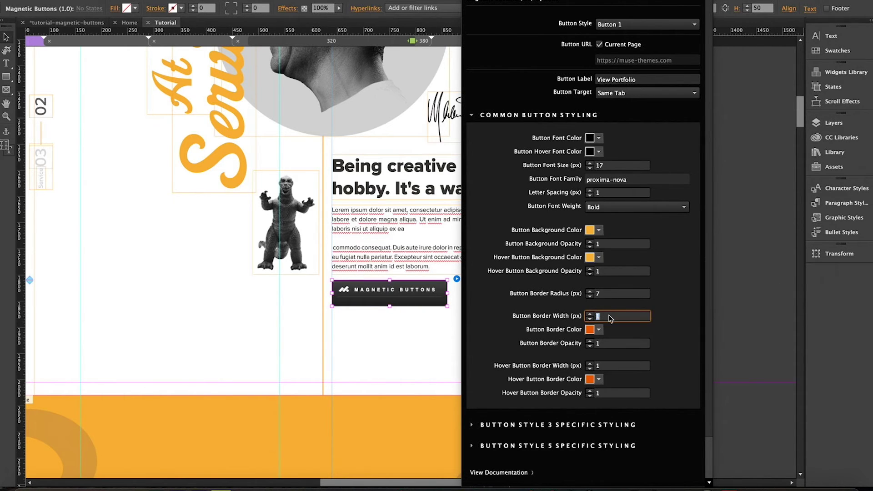
type("0")
key("Return")
left_click(599, 365)
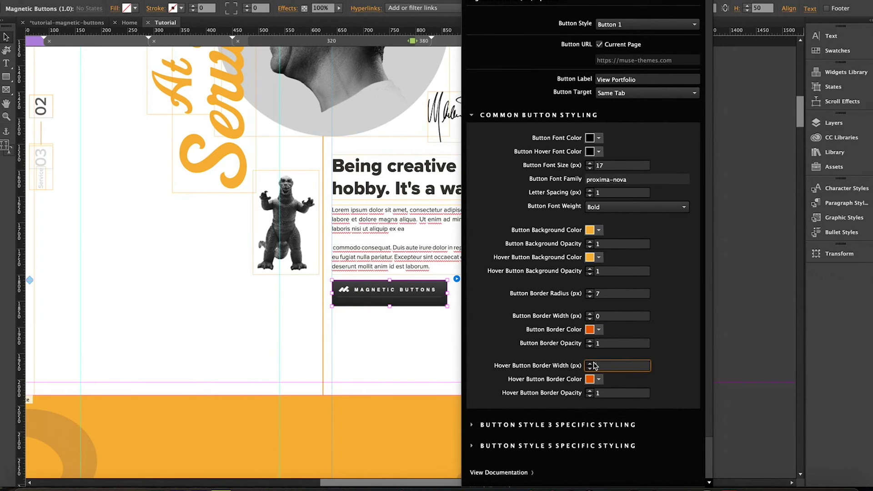
type("0")
key("Return")
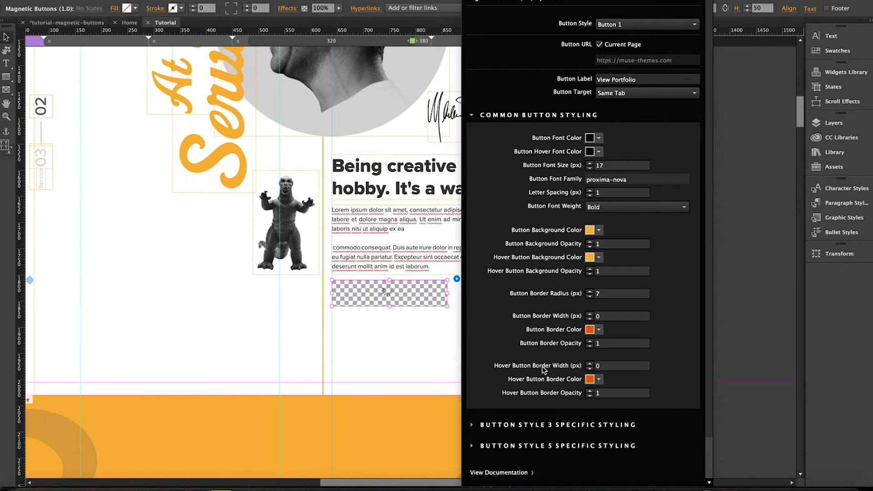
- Close the widget options and preview the page in the browser to check the View Portfolio button
left_click(727, 343)
left_click(728, 343)
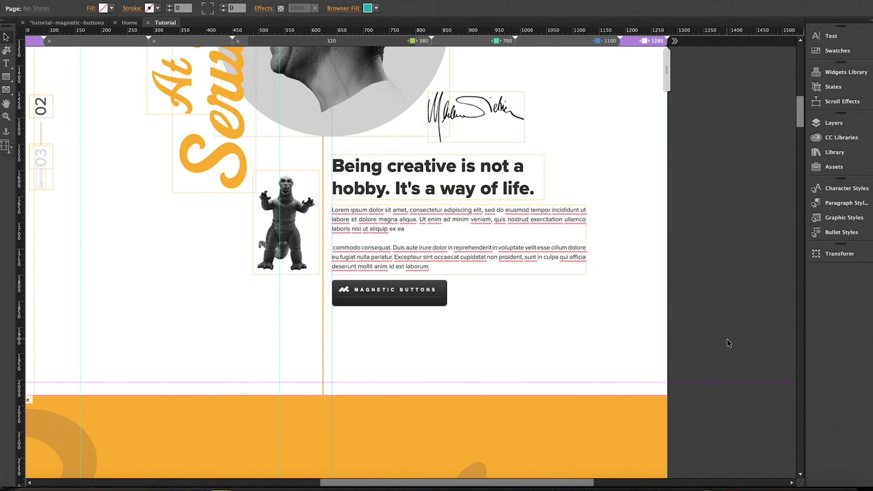
key("super+shift+e")
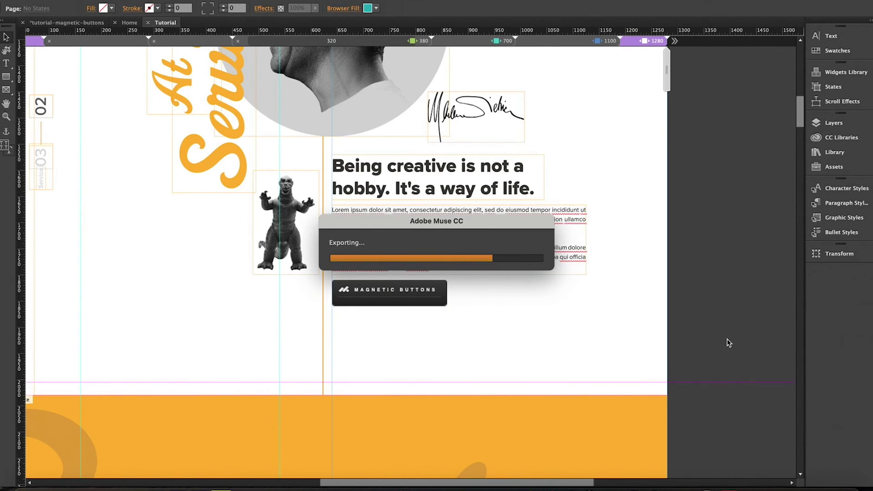
scroll(224, 301, "down", 10)
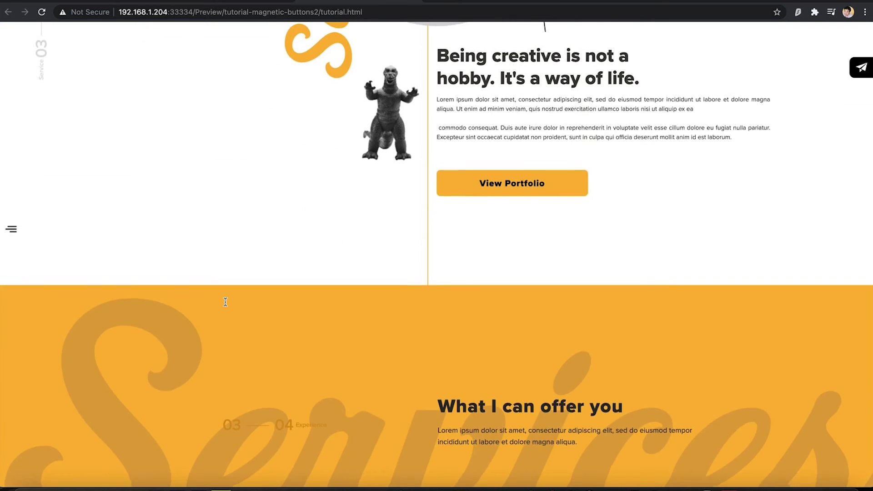
scroll(225, 302, "up", 4)
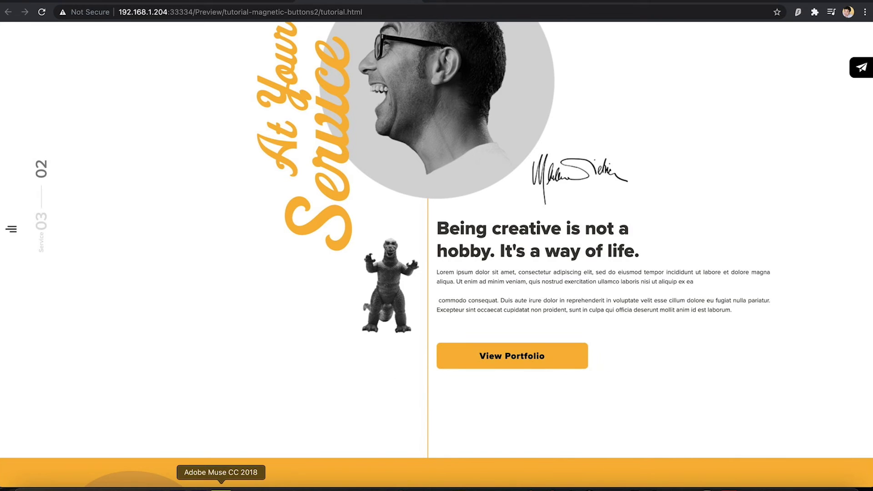
- Return to Adobe Muse and change the Magnetic Buttons widget's button style to Button 5
left_click(221, 487)
left_click(423, 290)
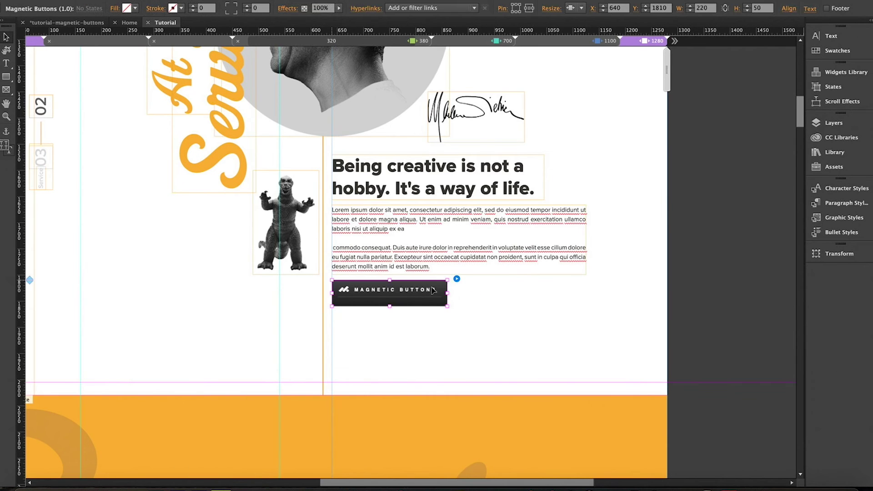
left_click(456, 279)
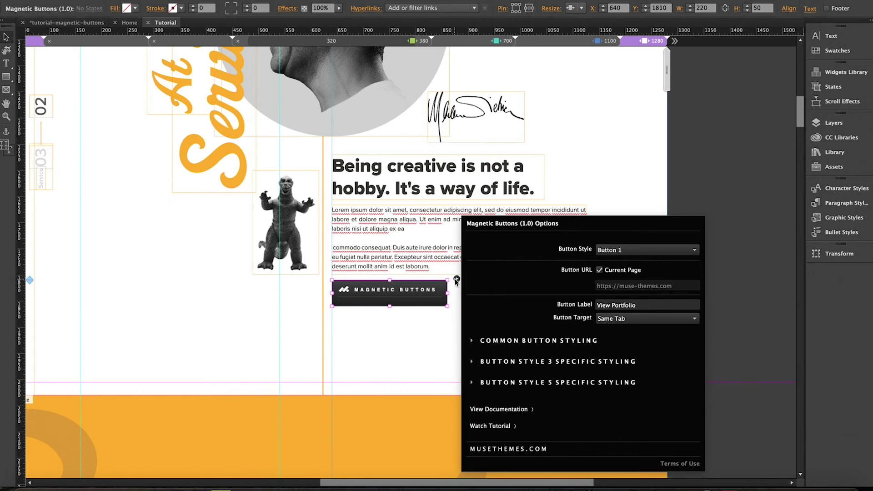
left_click(621, 249)
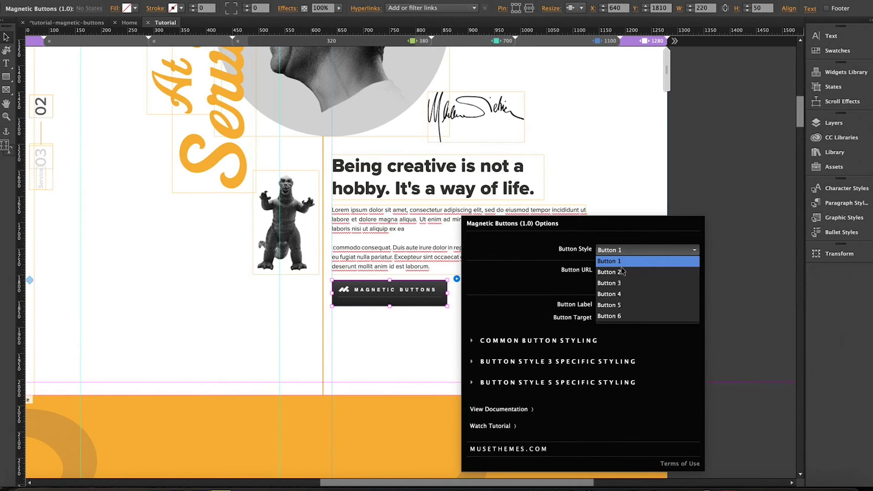
left_click(621, 305)
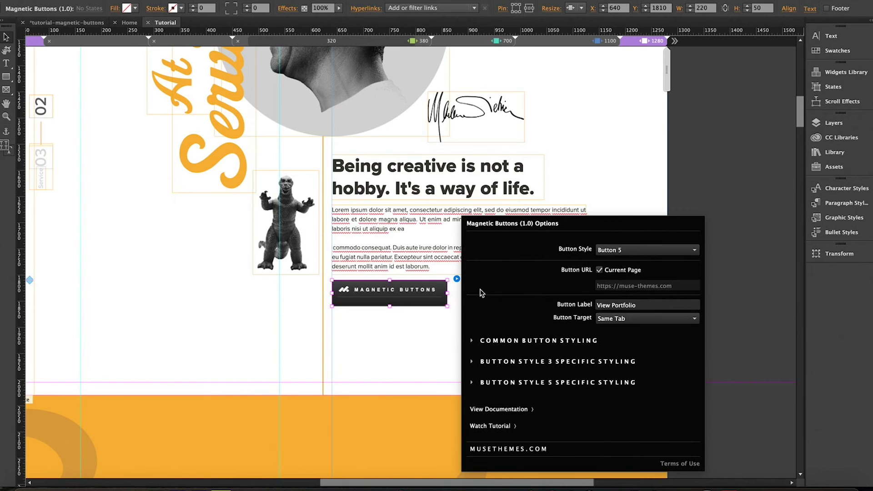
- Shorten the button label to "Portfolio"
left_click(613, 305)
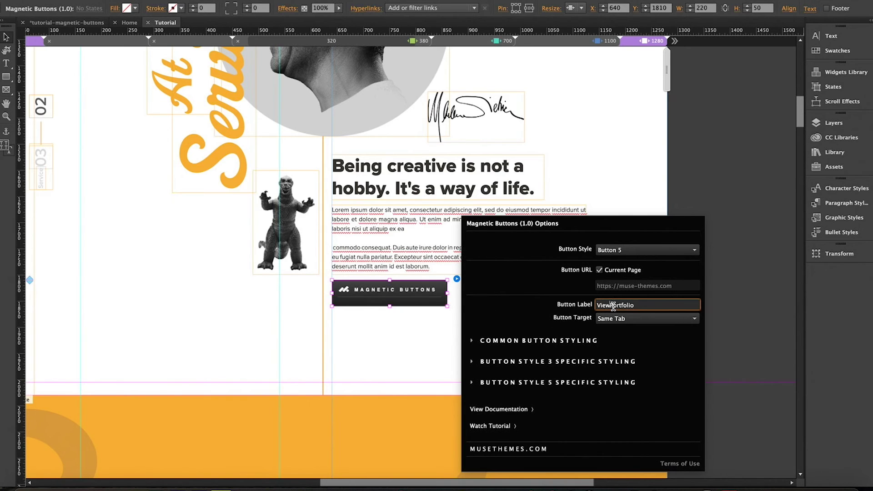
key("BackSpace")
key("BackSpace")
key("BackSpace")
key("BackSpace")
key("BackSpace")
key("Return")
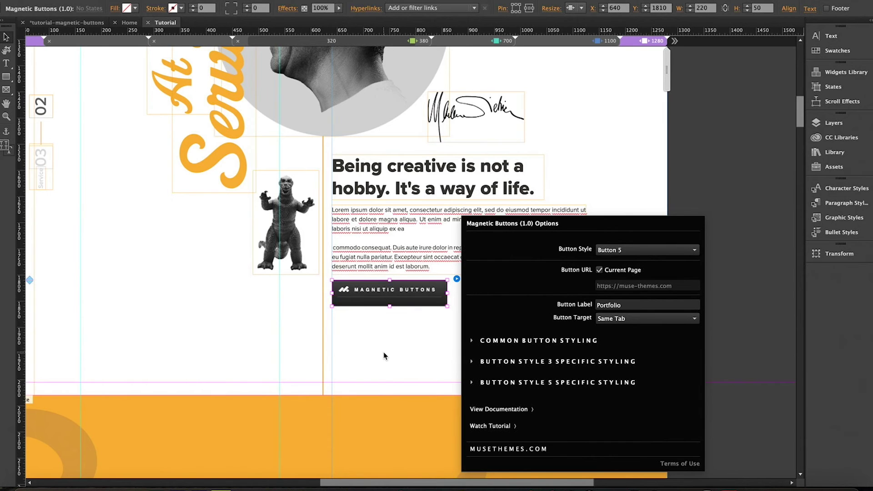
- Preview the page in the browser to check the Portfolio button's shape, and return to Adobe Muse
key("super+shift+e")
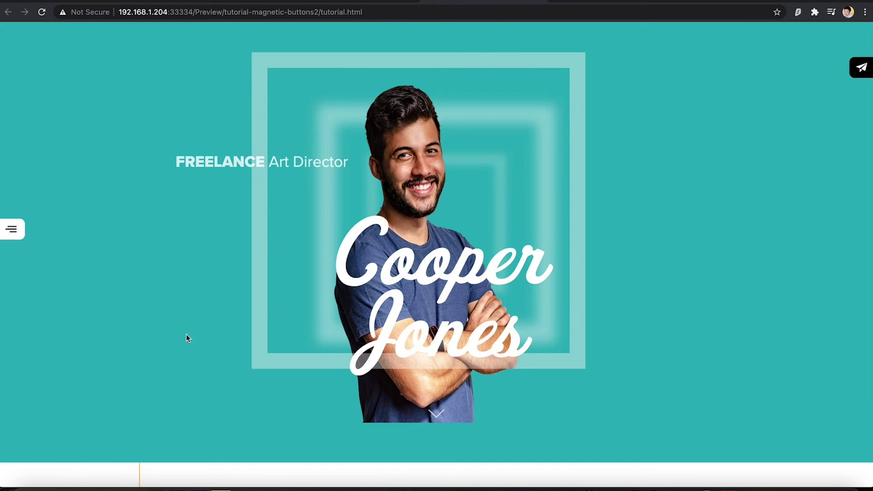
scroll(201, 308, "down", 2)
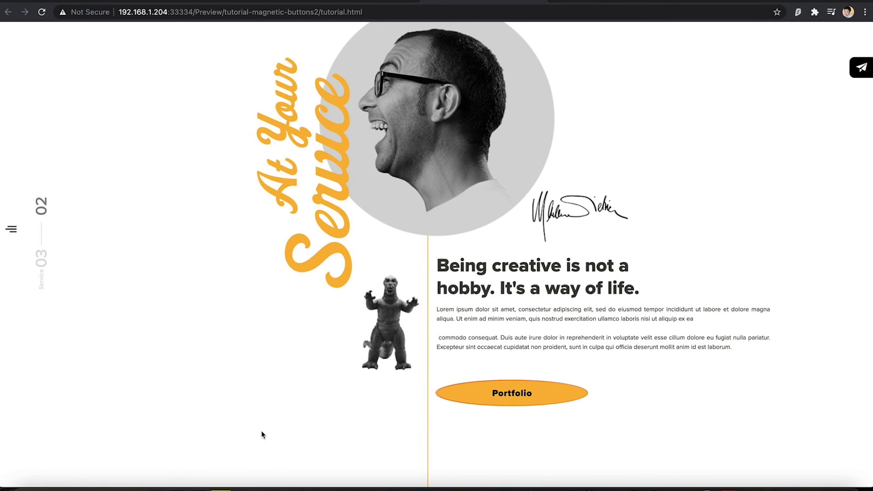
left_click(221, 490)
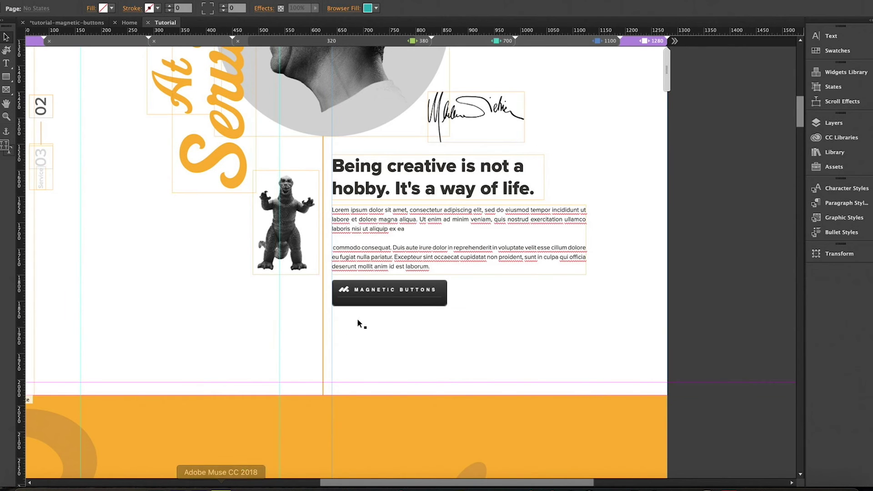
- Resize the Magnetic Buttons widget to a width of 120 and a height of 120
left_click(382, 298)
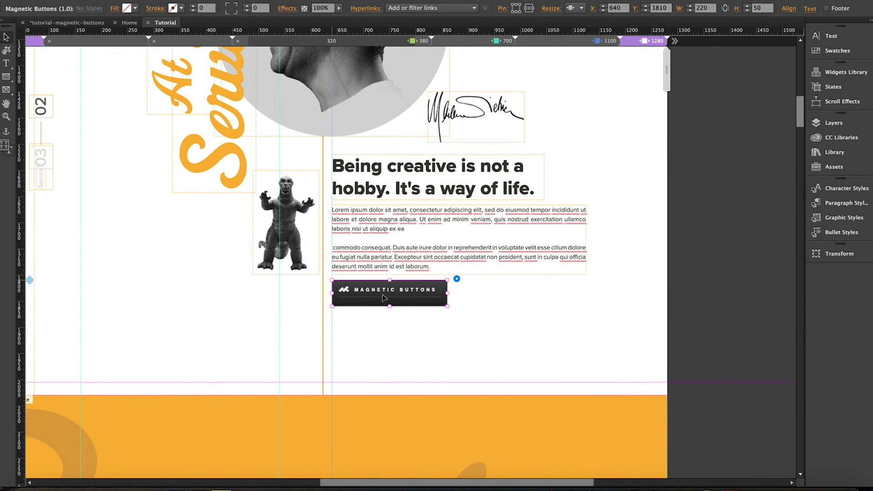
left_click(697, 8)
type("120")
key("Return")
left_click(753, 7)
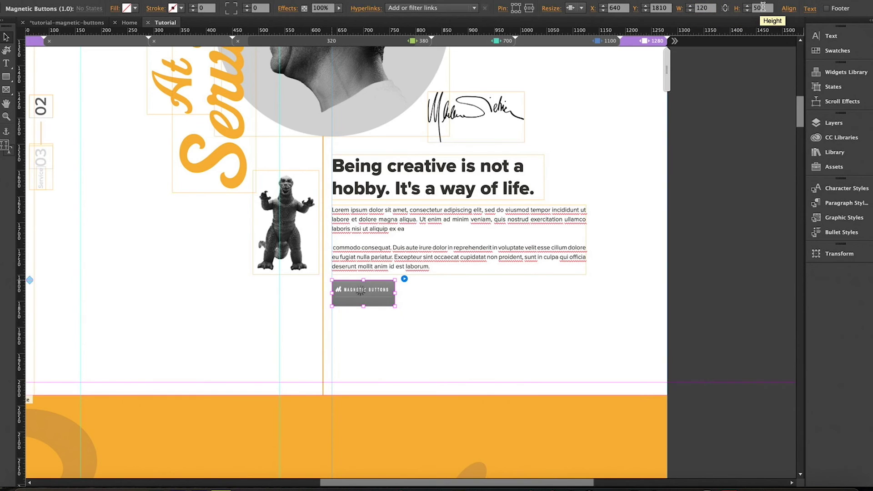
type("120")
key("Return")
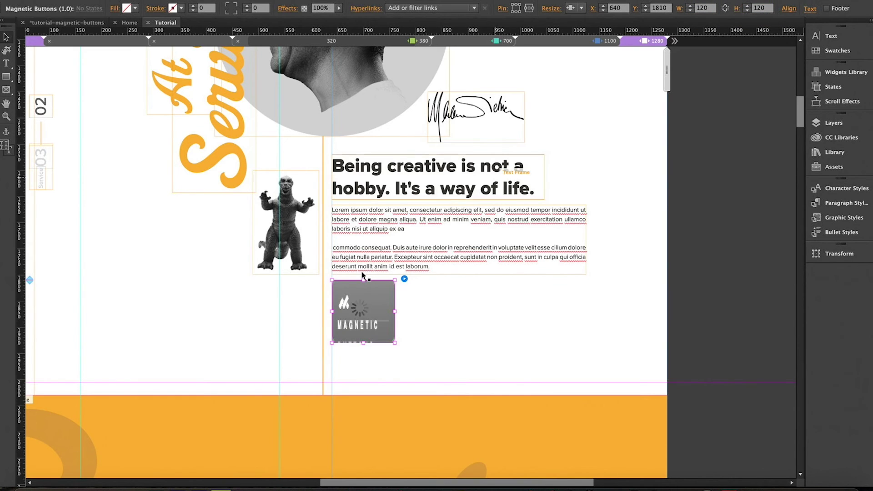
- Review the circle border width, color and opacity options in the widget's Button Style 5 specific styling
left_click(404, 279)
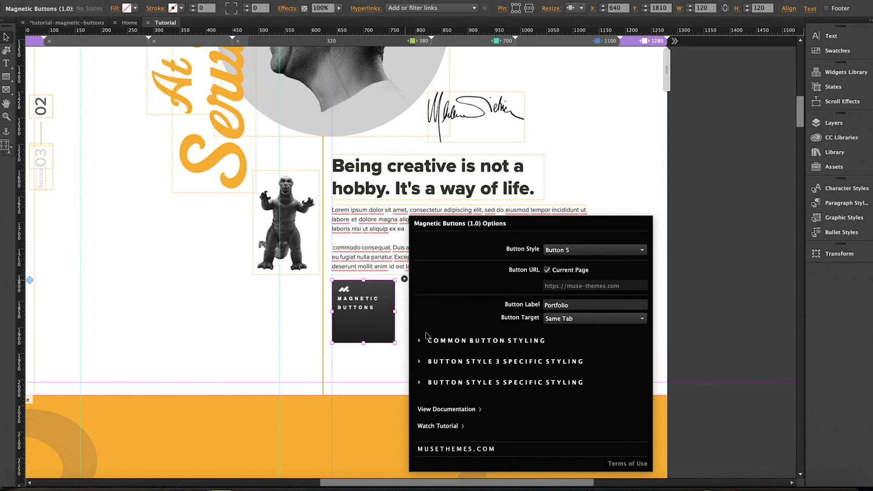
left_click(512, 382)
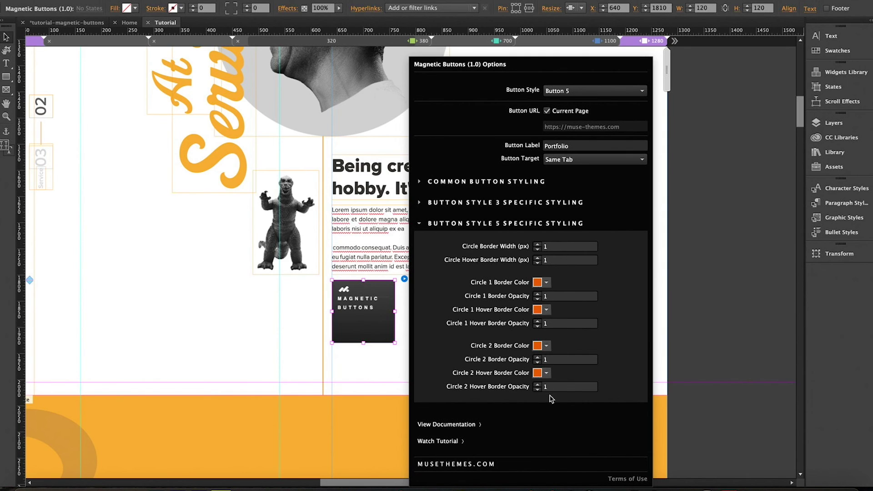
left_click(375, 374)
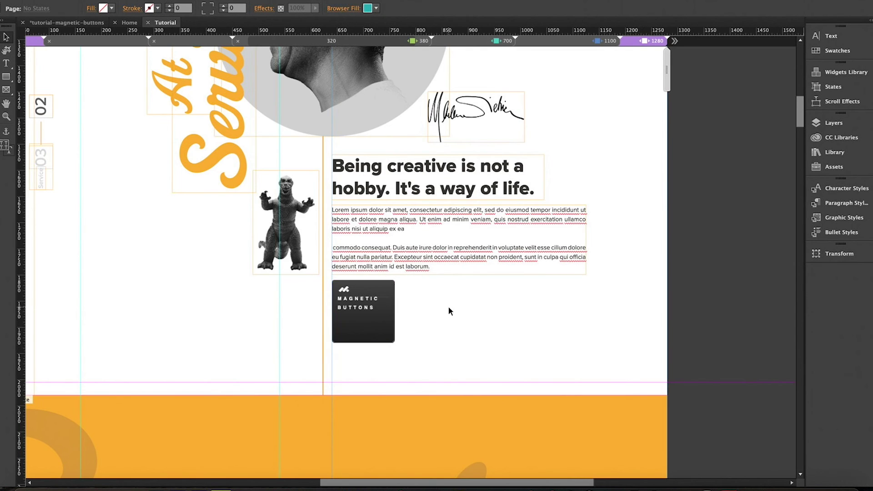
- Set the Magnetic Buttons widget's resize behavior to None and deselect it
left_click(388, 304)
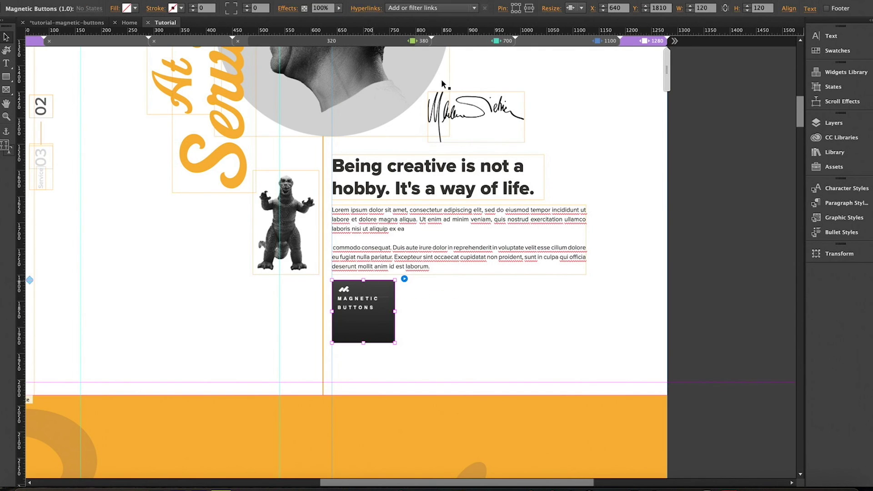
left_click(581, 8)
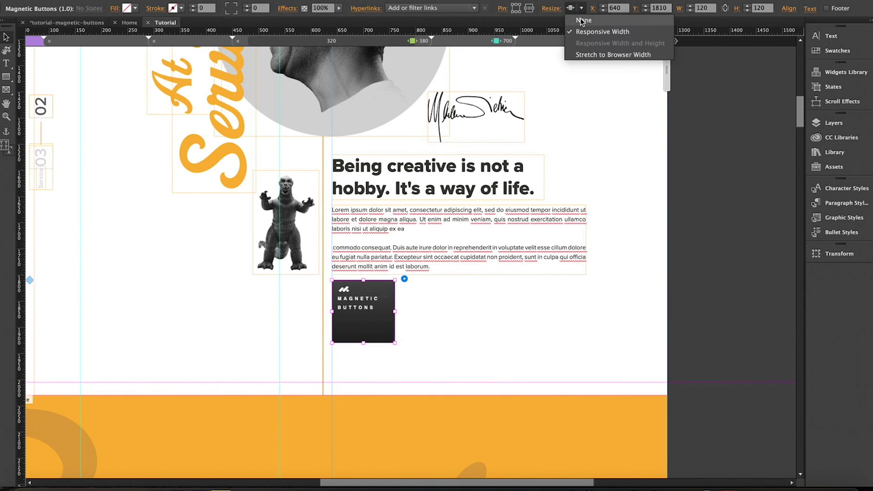
left_click(581, 20)
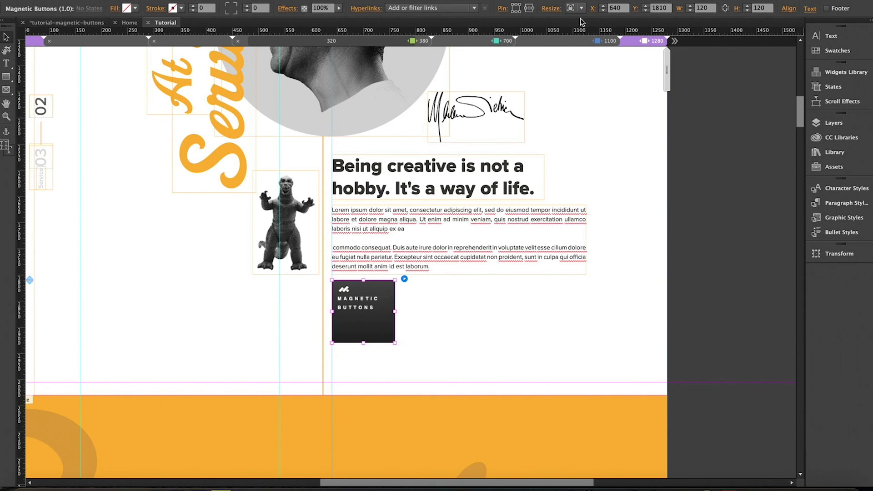
left_click(449, 304)
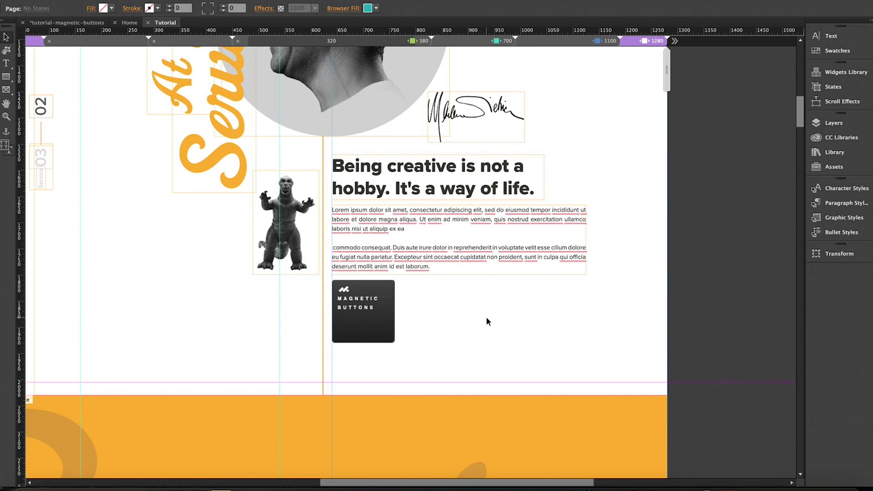
- Preview the page in the browser and examine the circular Portfolio button's magnetic hover effect
key("super+shift+e")
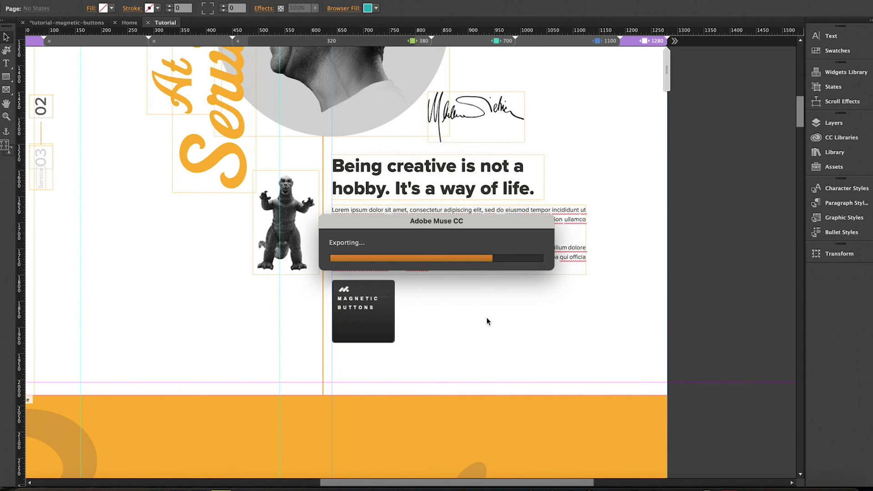
scroll(487, 318, "down", 10)
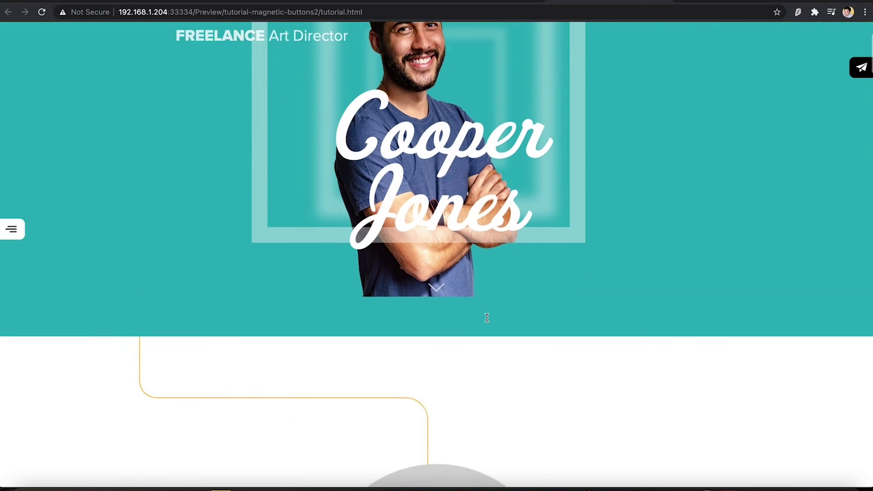
scroll(486, 321, "down", 2)
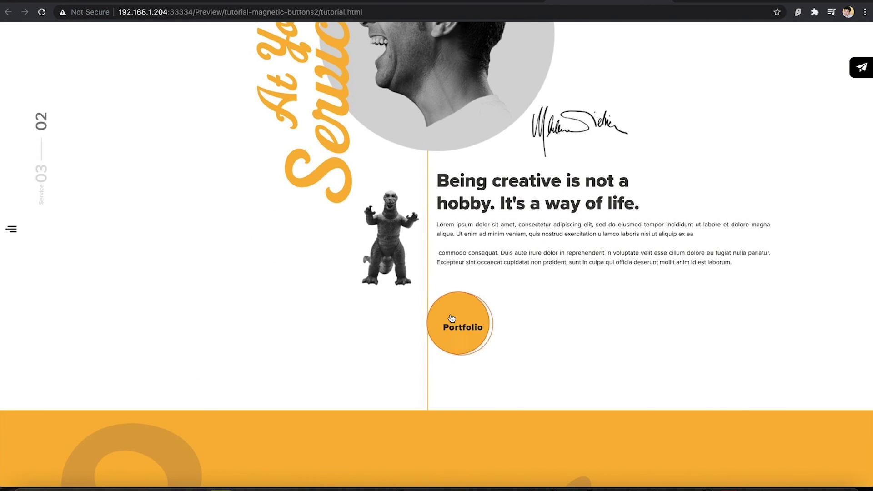